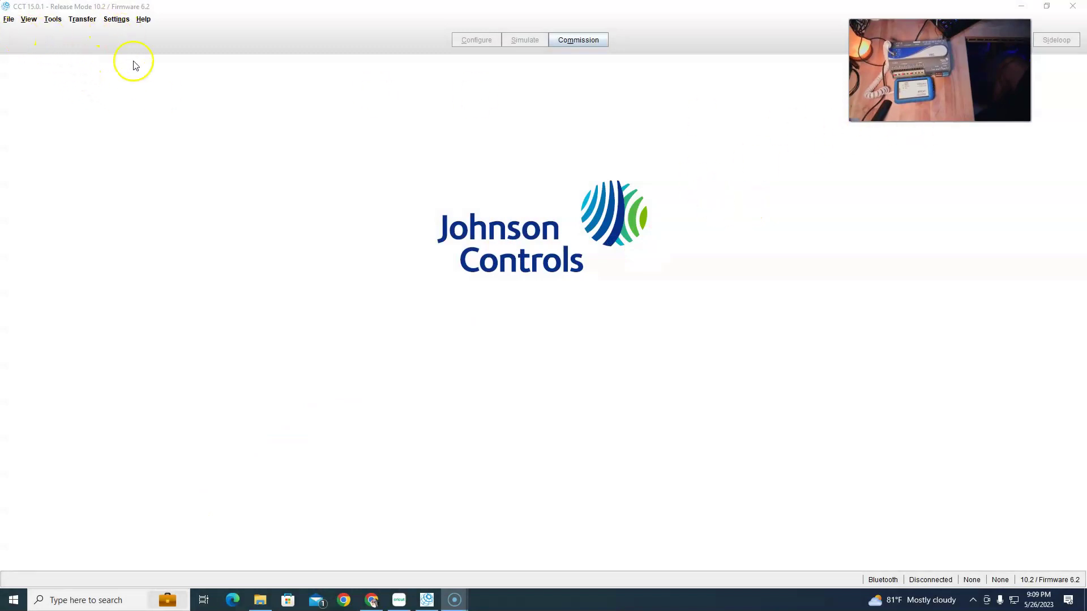
Step: Try to commission the application in controller AHU-01 over the Bluetooth connection, and close the wizard
left_click(577, 40)
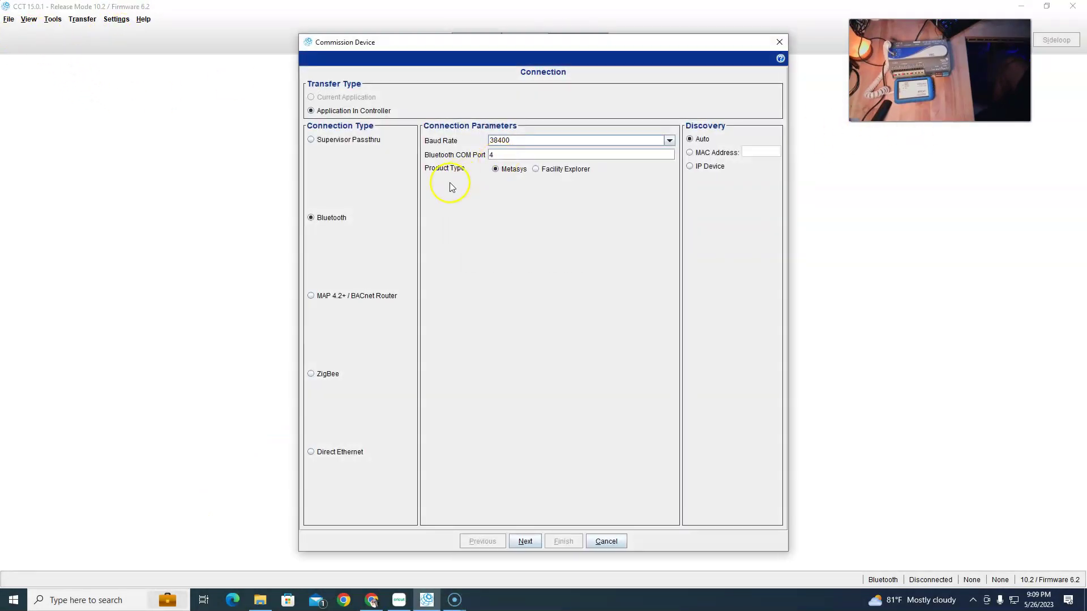
left_click(525, 541)
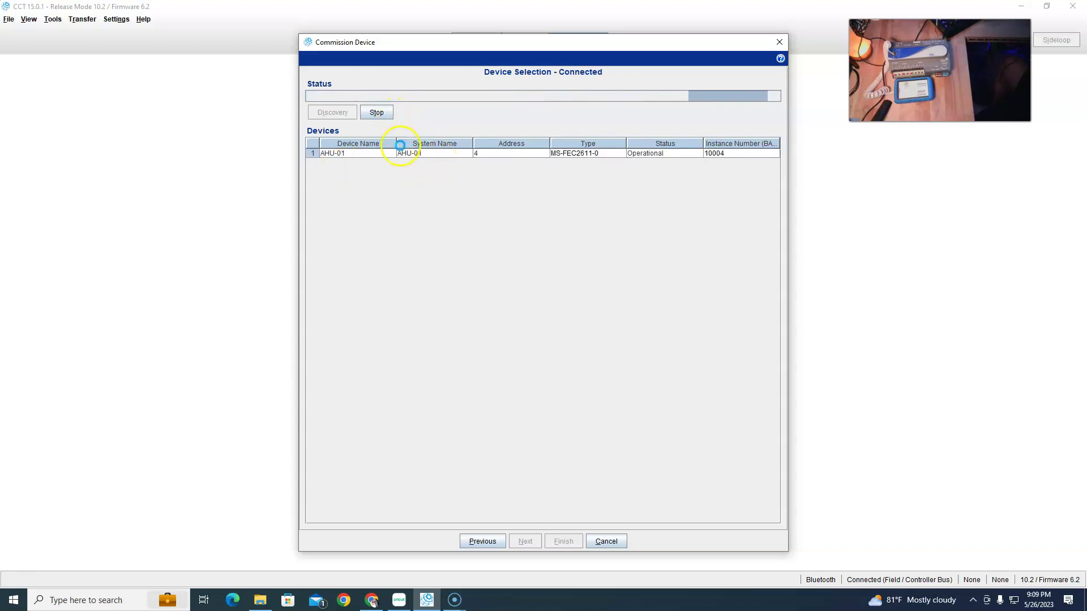
left_click(376, 112)
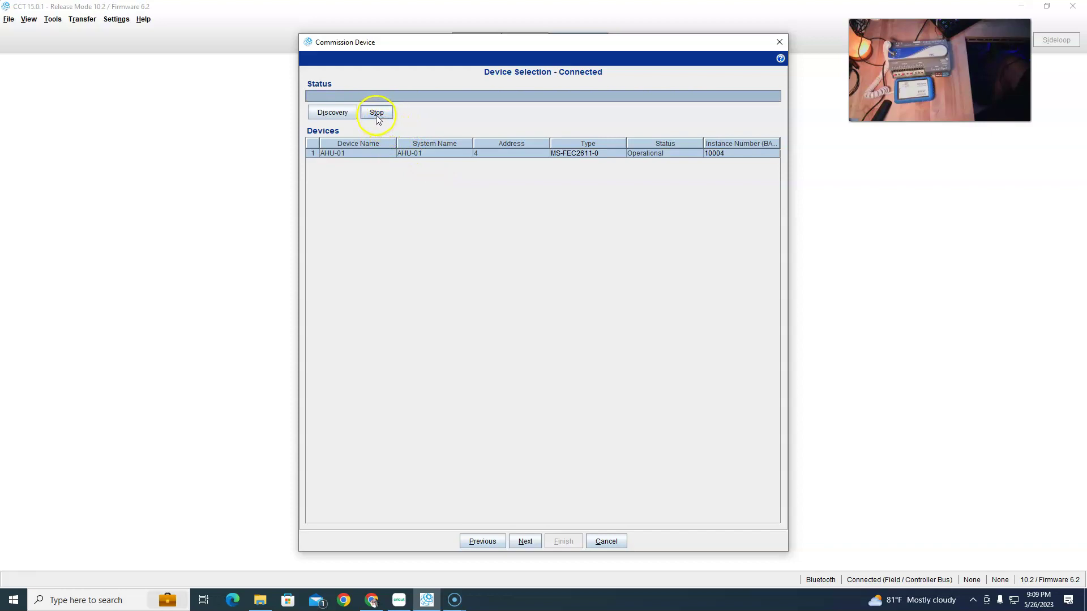
double_click(420, 154)
left_click(526, 542)
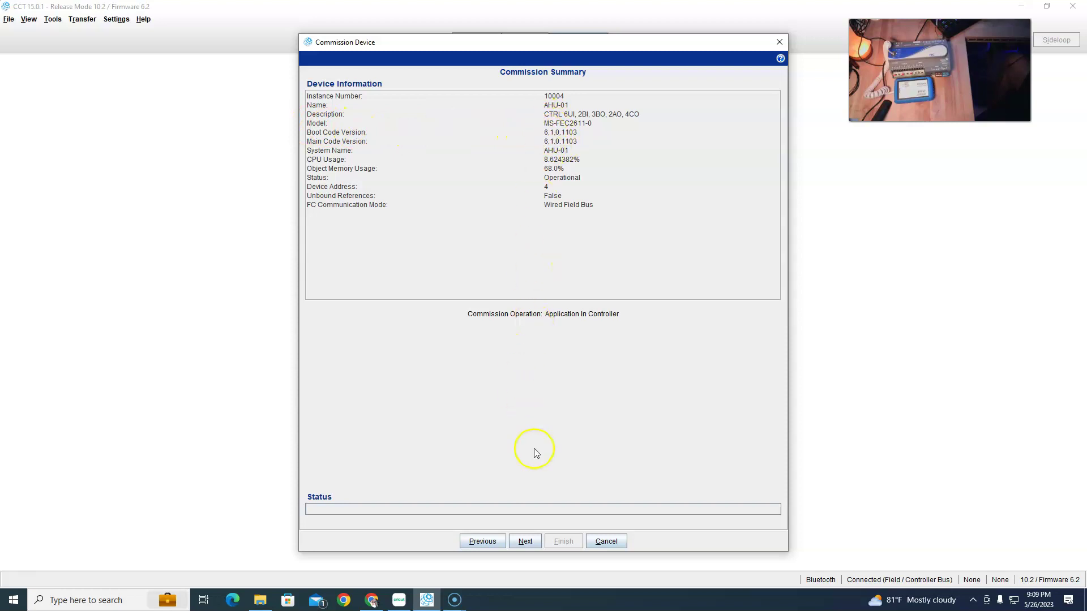
left_click(527, 542)
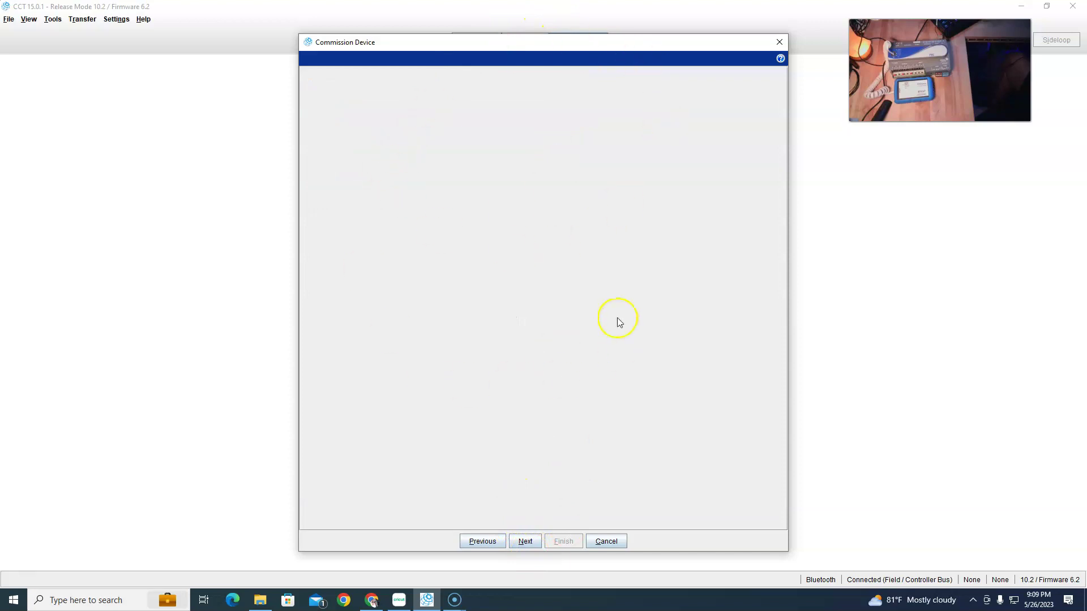
left_click(532, 542)
left_click(609, 541)
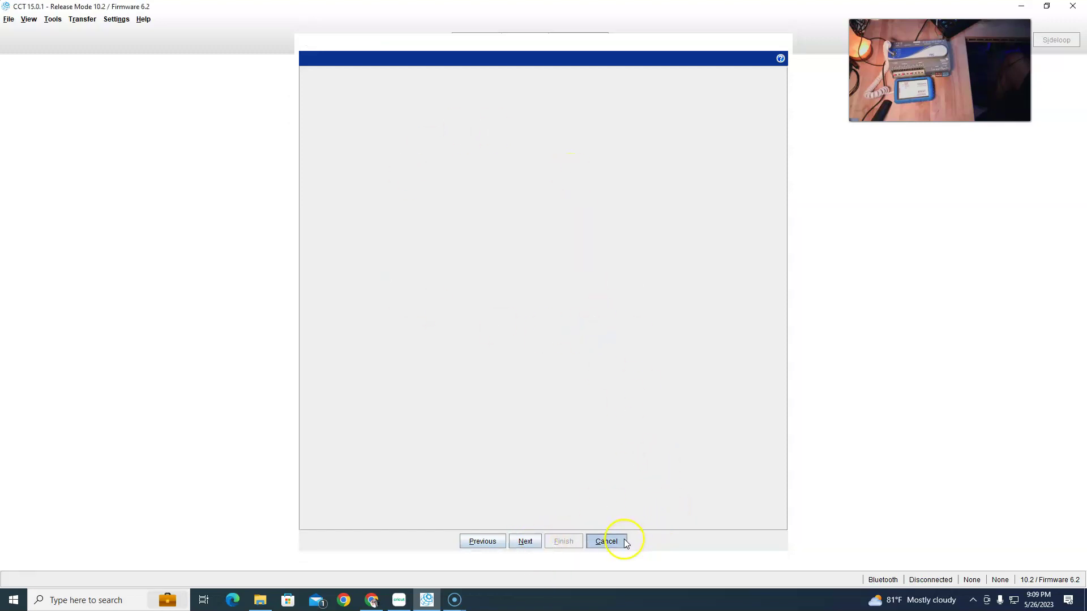
Step: Try to upload the files from controller AHU-01 to the computer over Bluetooth, and close the transfer wizard
left_click(82, 21)
left_click(136, 33)
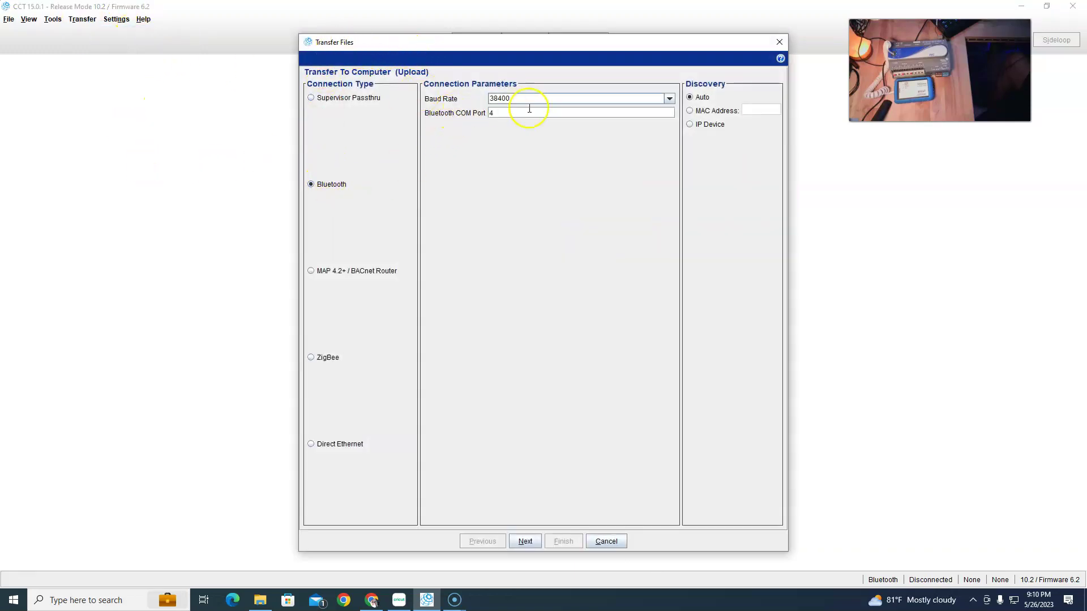
left_click(526, 542)
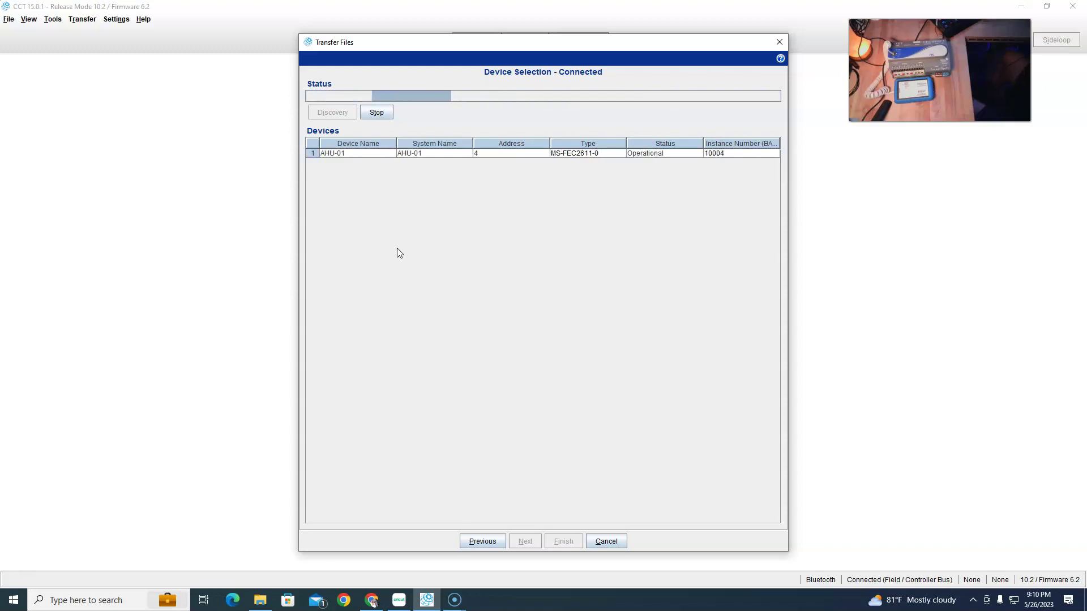
left_click(376, 112)
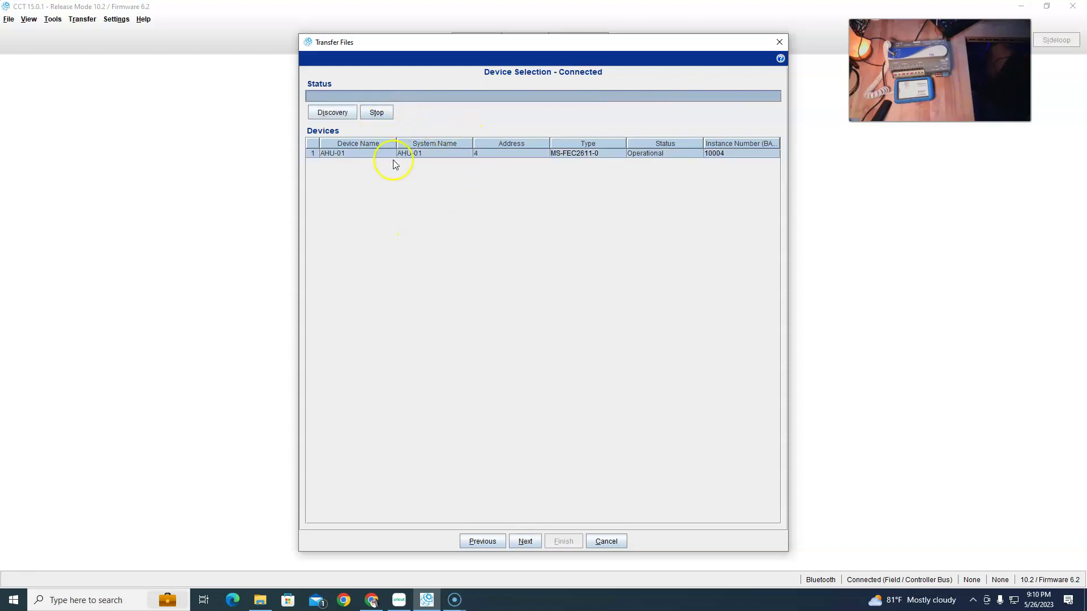
left_click(526, 541)
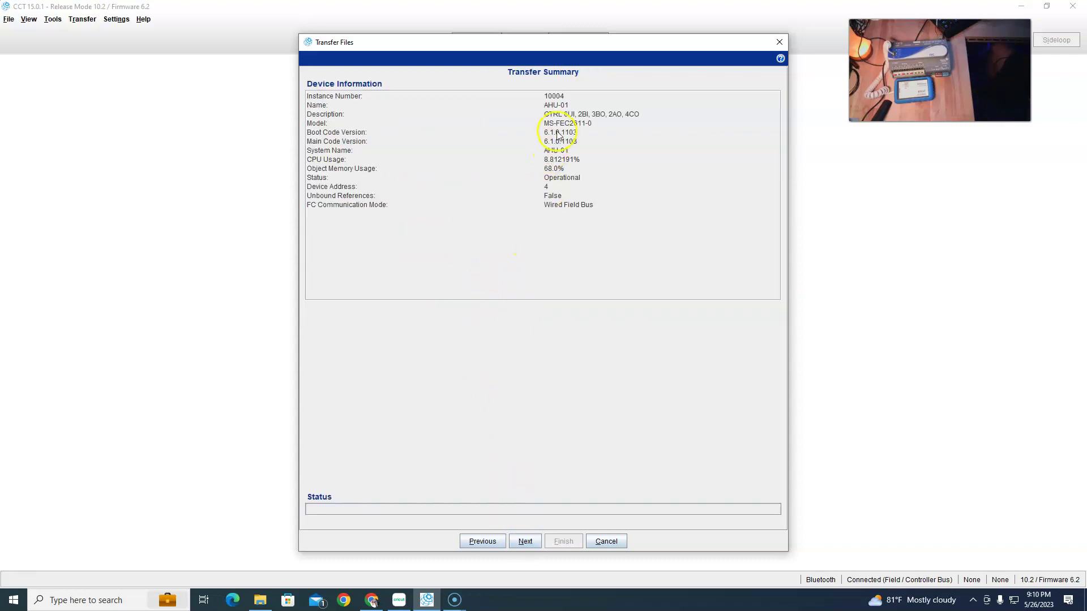
left_click(523, 541)
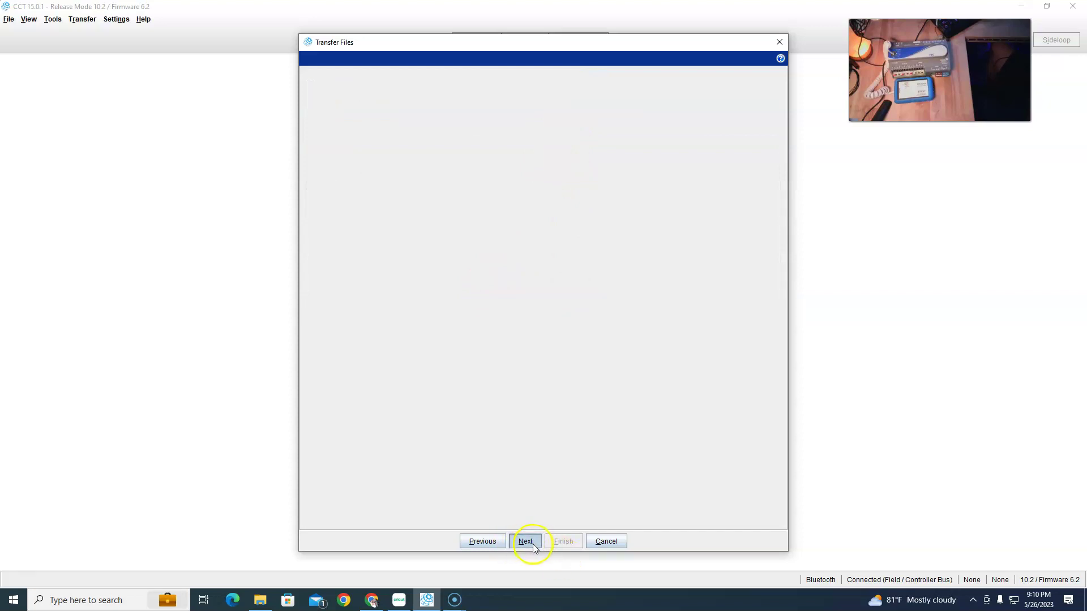
left_click(625, 543)
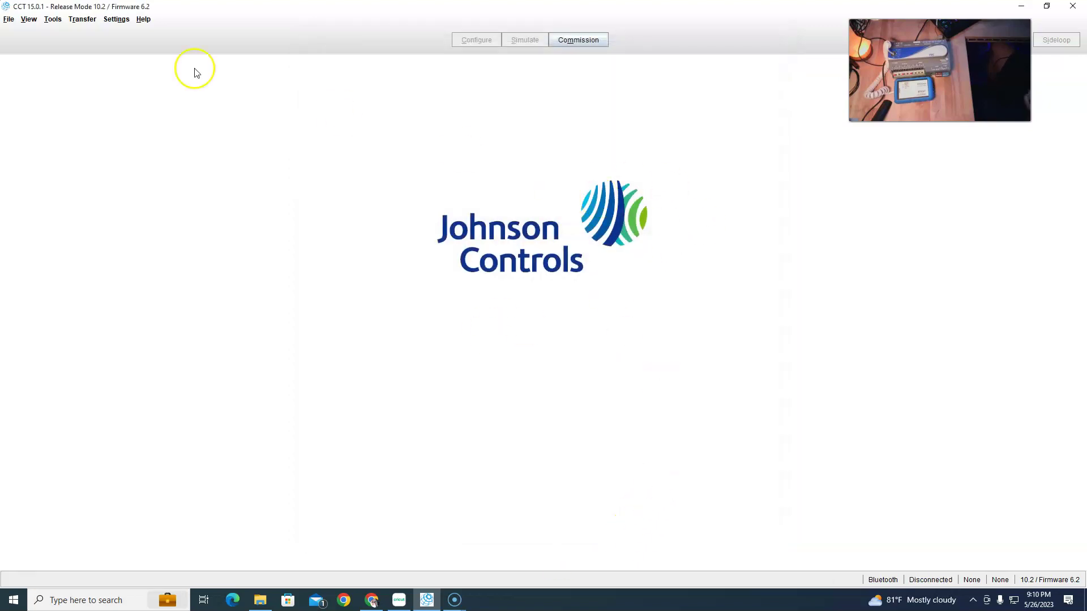
Step: Connect to AHU-01 over Bluetooth through Online Operations and examine the full row of controller information
left_click(52, 19)
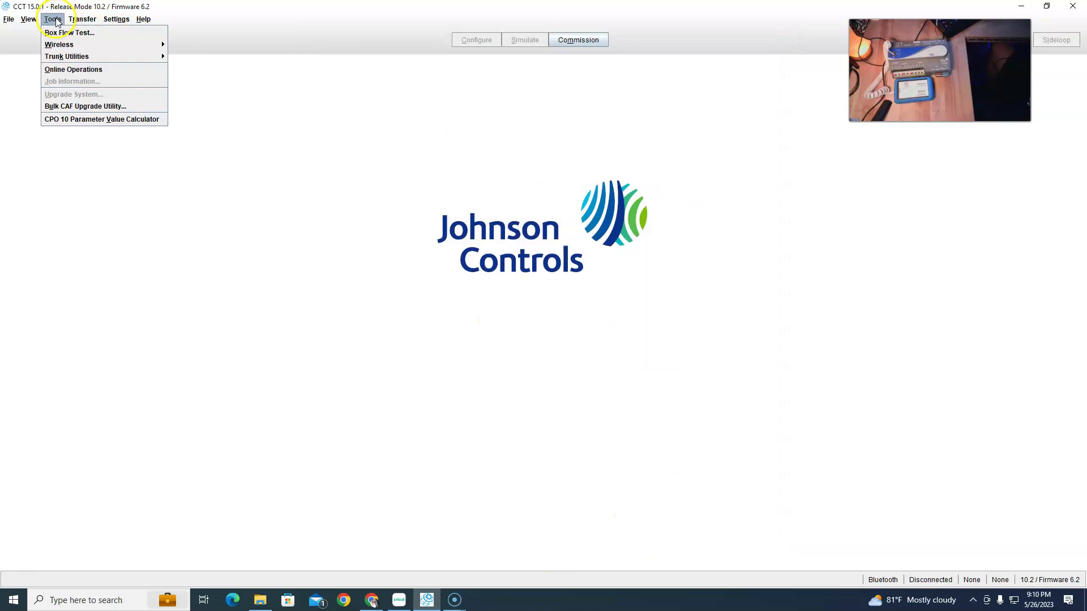
left_click(72, 70)
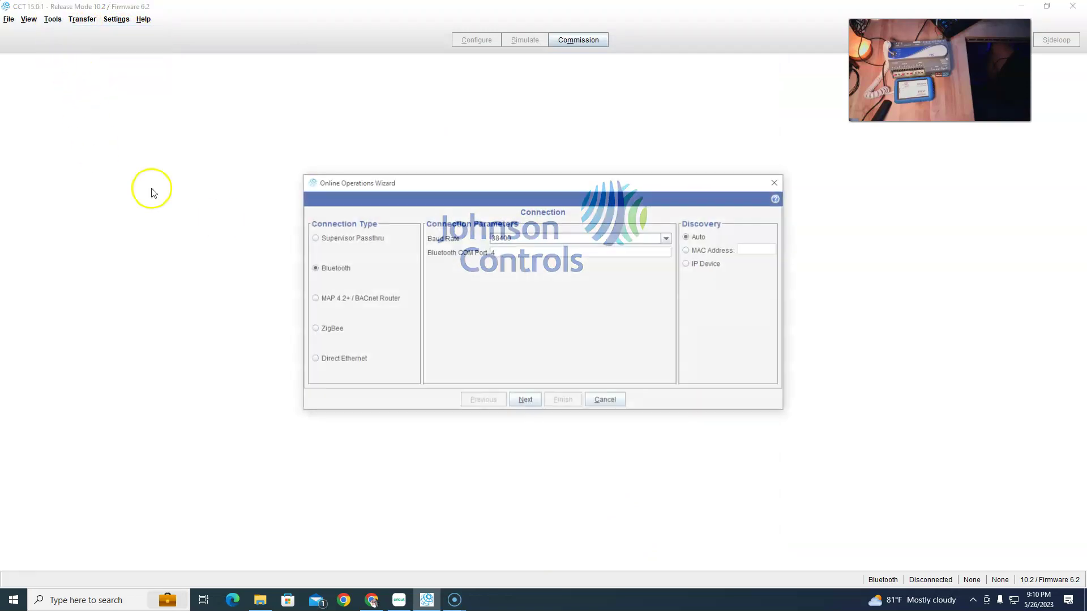
left_click(524, 402)
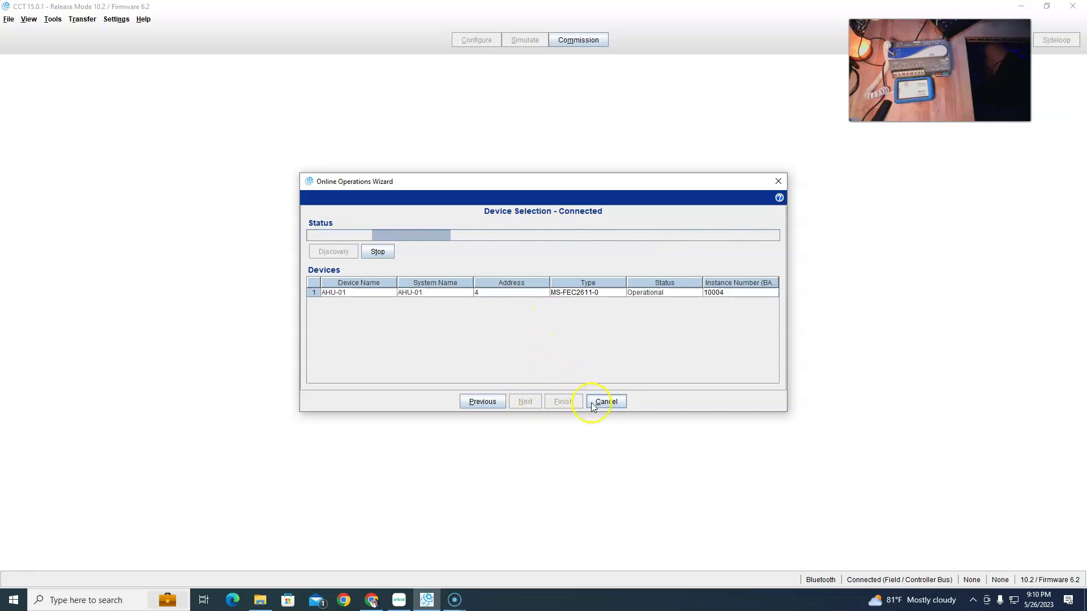
left_click(526, 402)
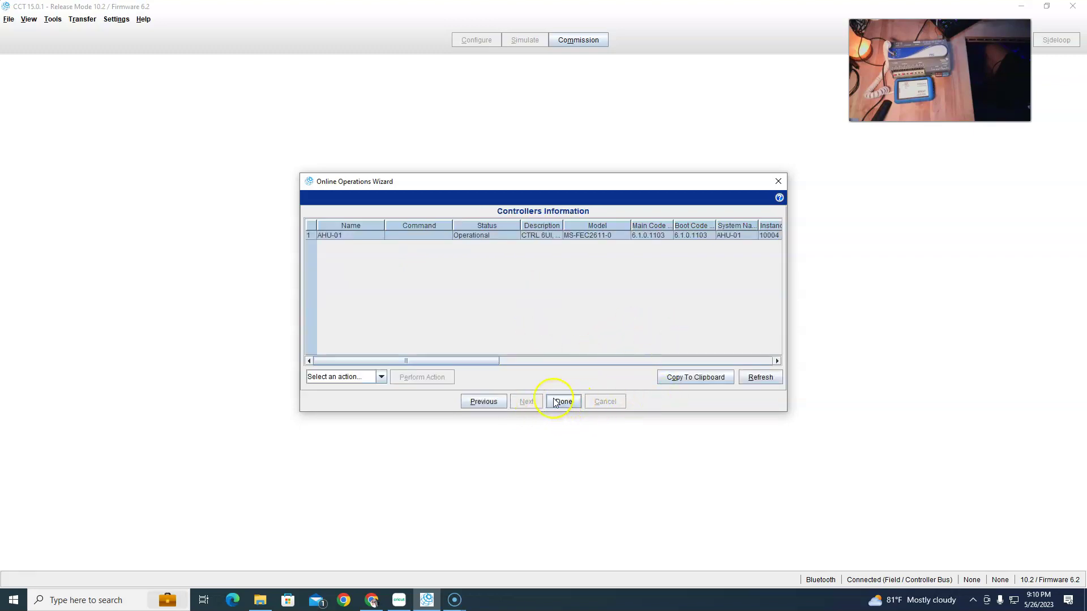
left_click_drag(462, 361, 769, 360)
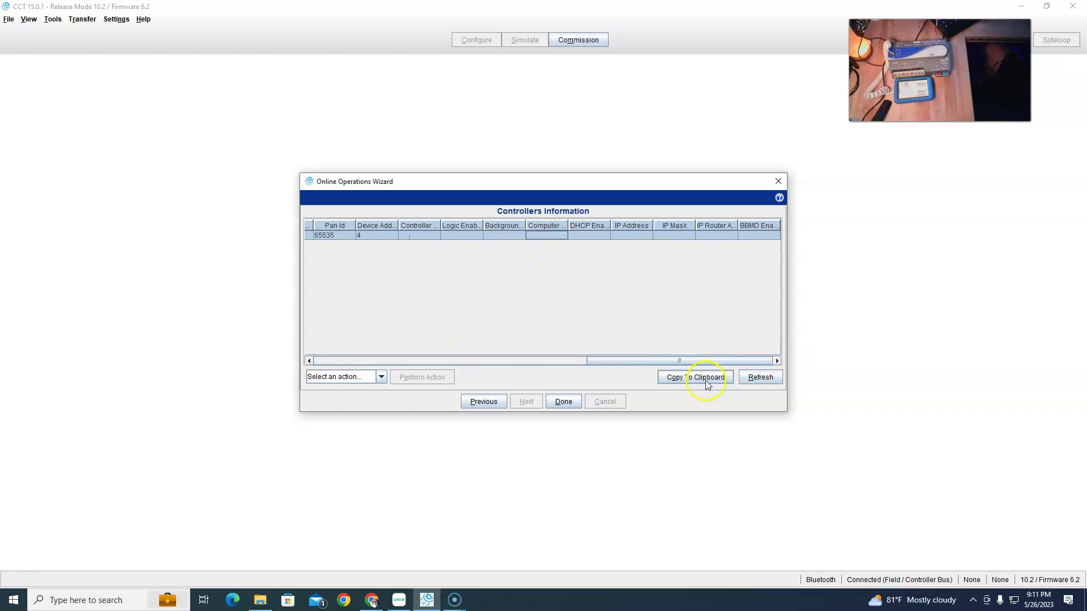
left_click(563, 402)
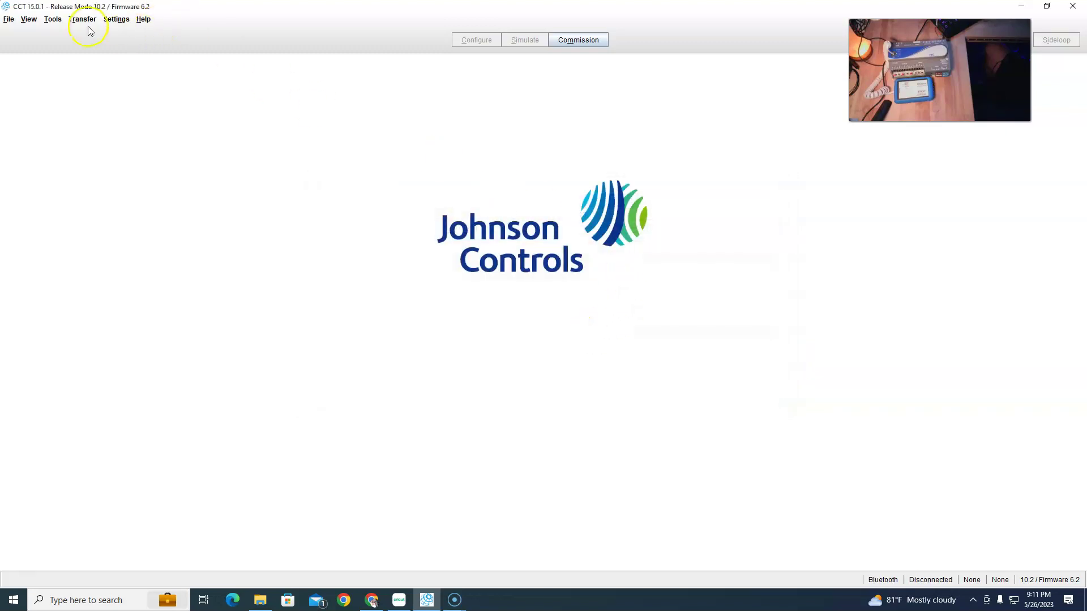
Step: Start a Trunk Utilities transfer of controller CAFs to the computer over Bluetooth, with the OfficeCAF desktop folder as save directory
left_click(82, 20)
mouse_move(57, 24)
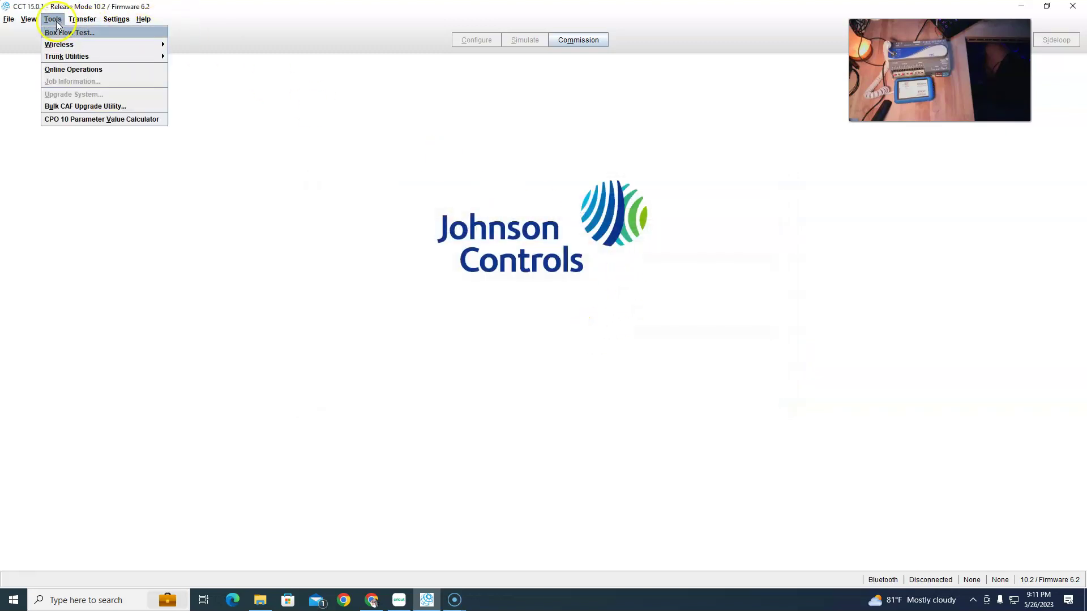
mouse_move(79, 57)
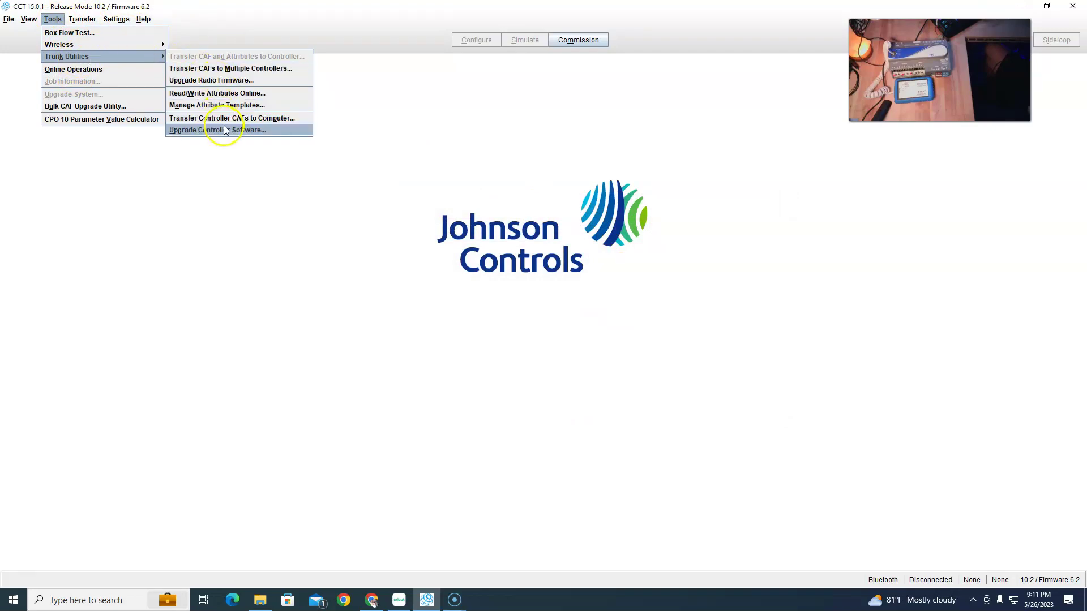
left_click(267, 118)
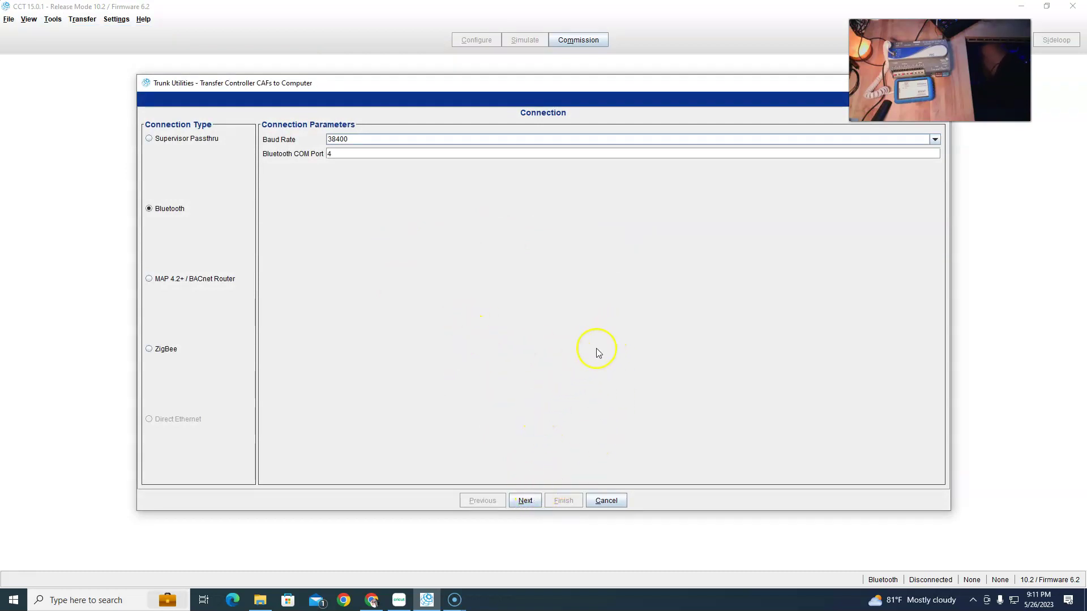
left_click(525, 501)
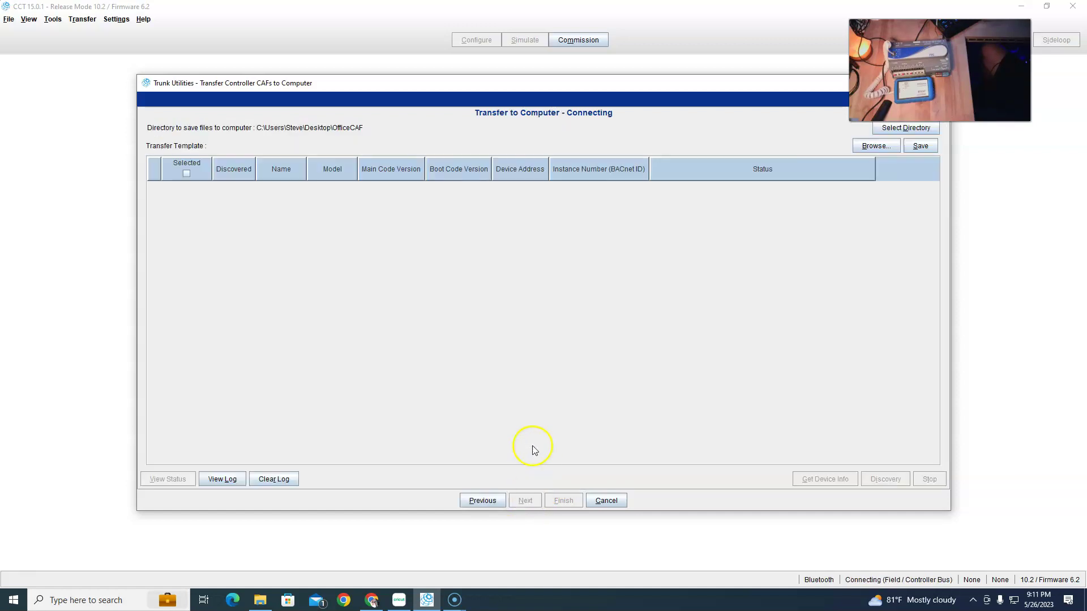
left_click(900, 131)
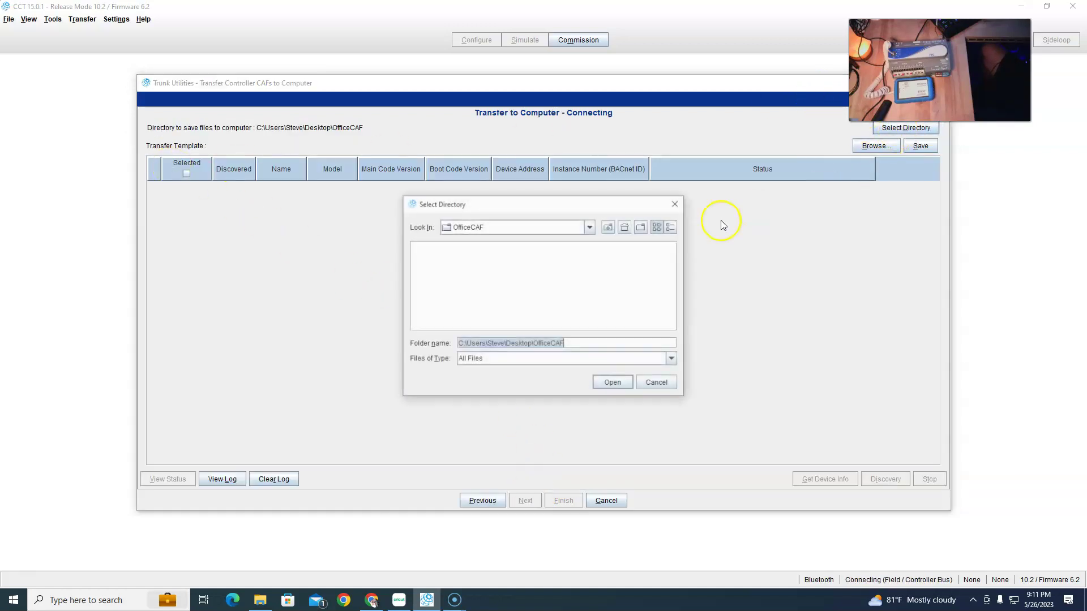
left_click(614, 382)
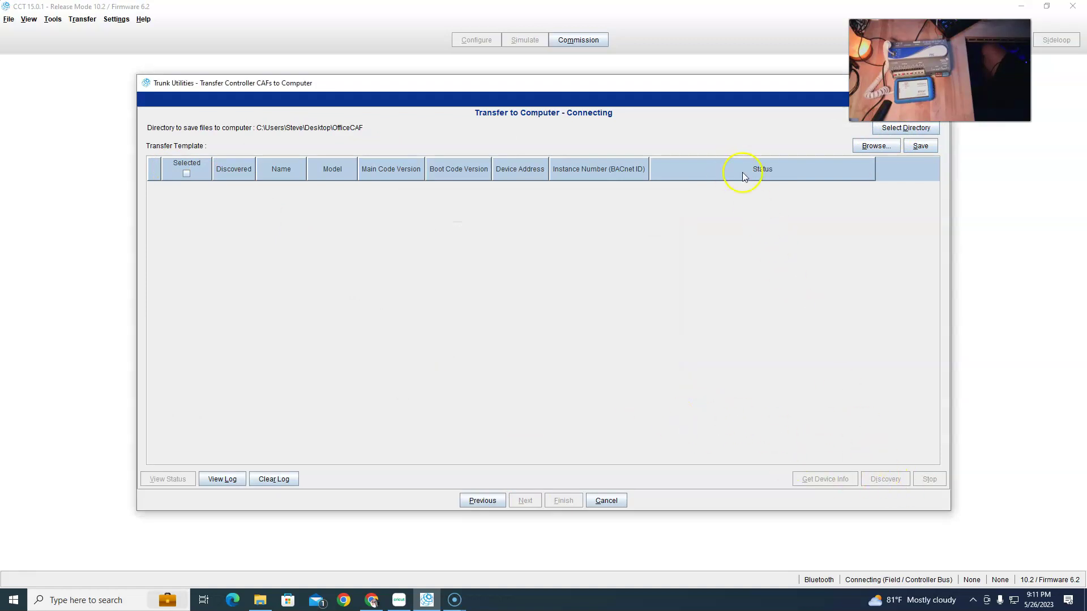
left_click(904, 129)
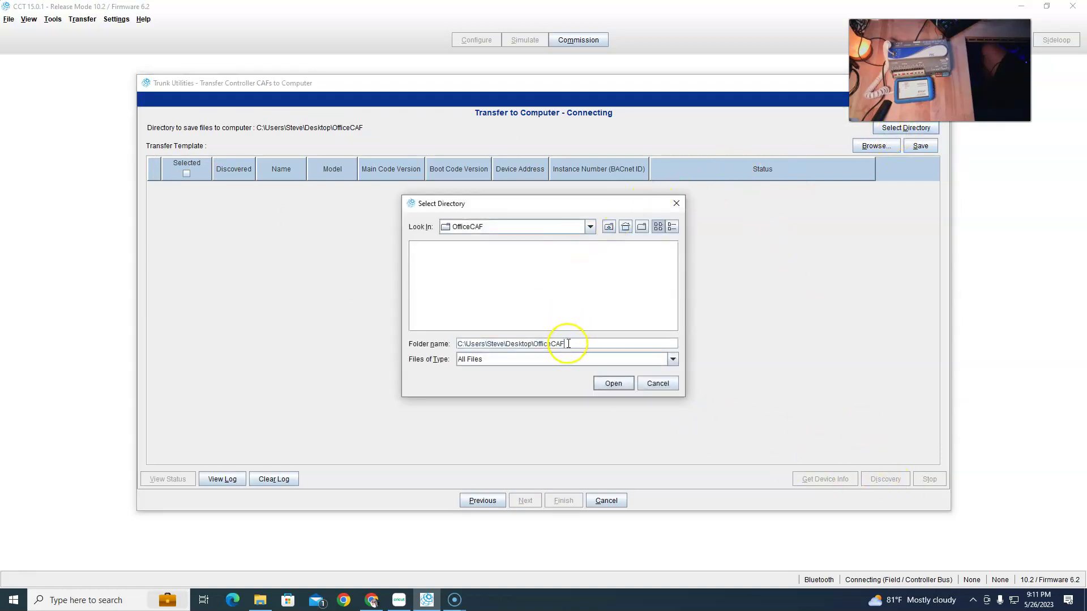
left_click(616, 385)
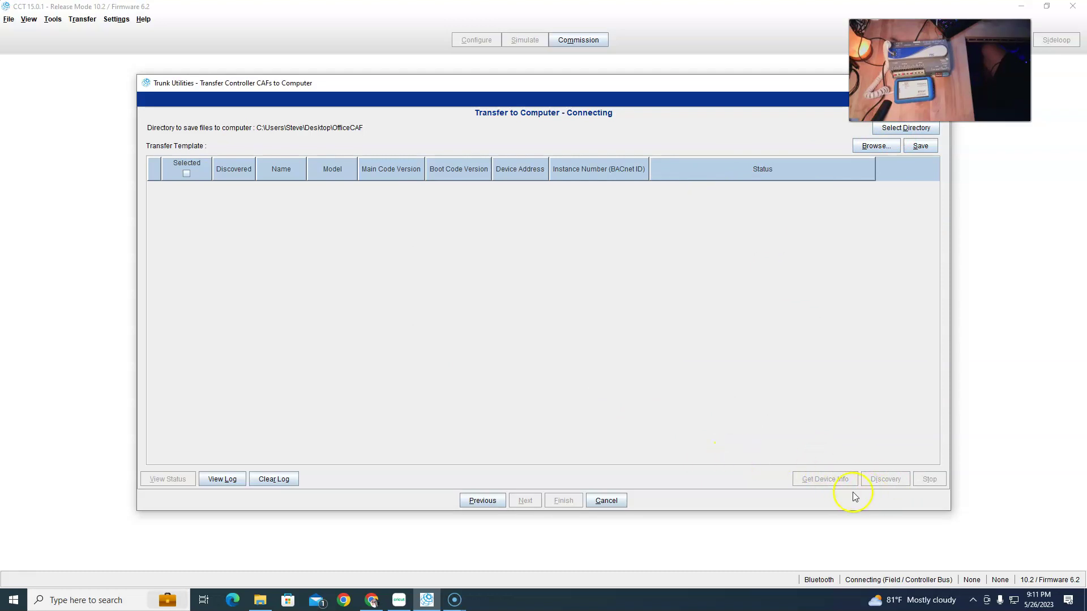
Step: Discover the controllers on the trunk, try to select AHU-01 for the CAF transfer, and cancel the wizard
left_click(886, 479)
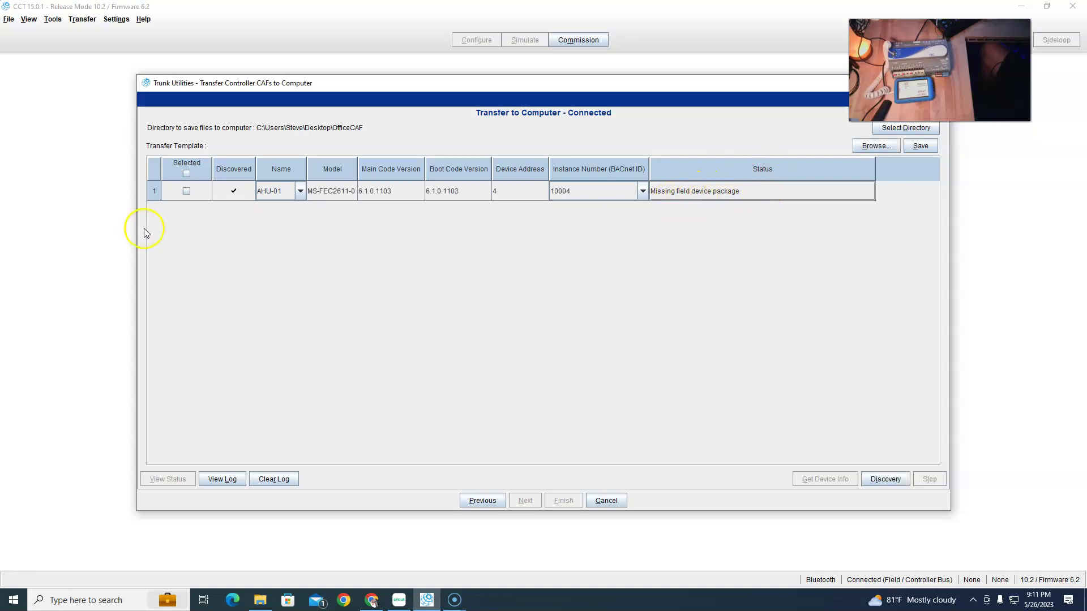
left_click(187, 194)
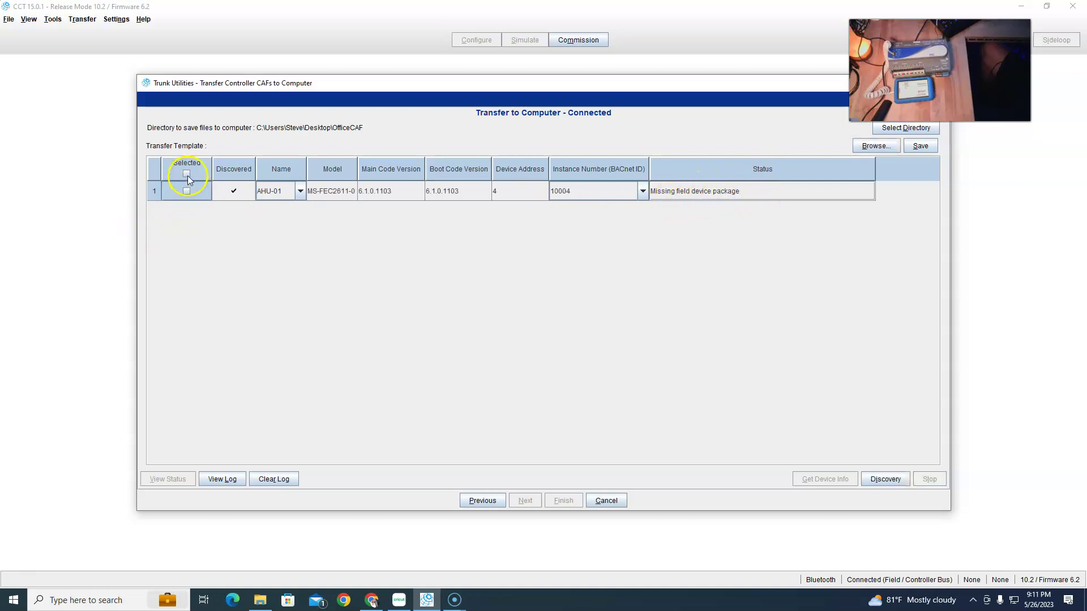
left_click(187, 175)
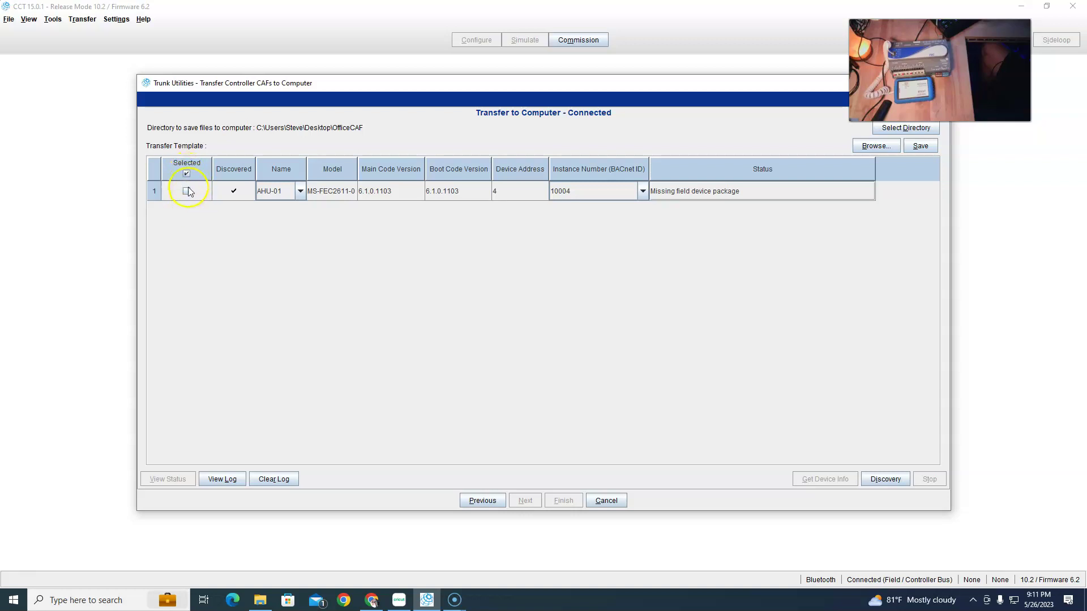
left_click(187, 192)
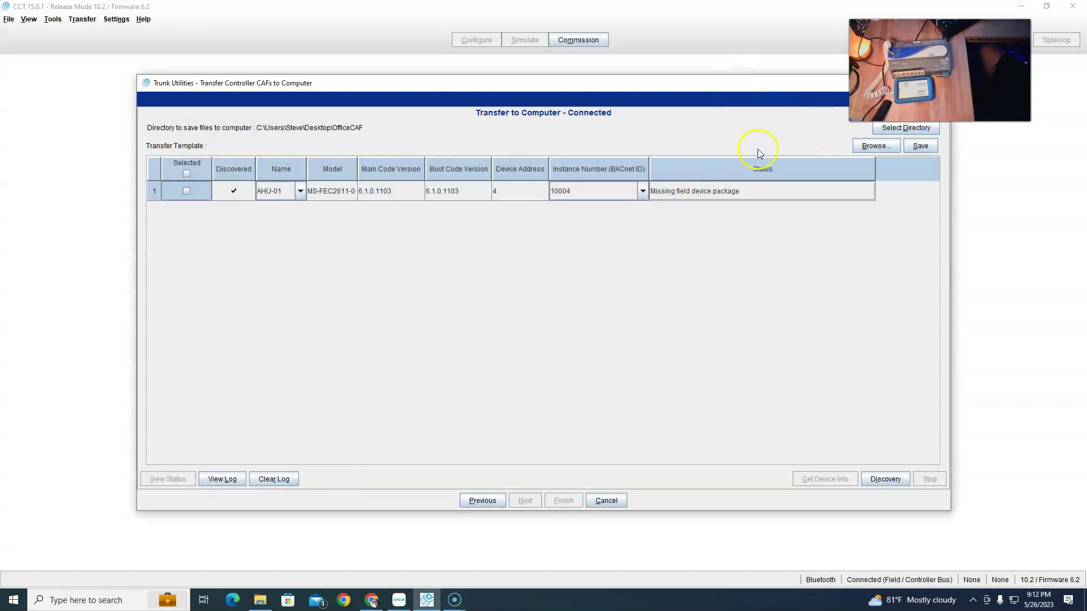
left_click(604, 500)
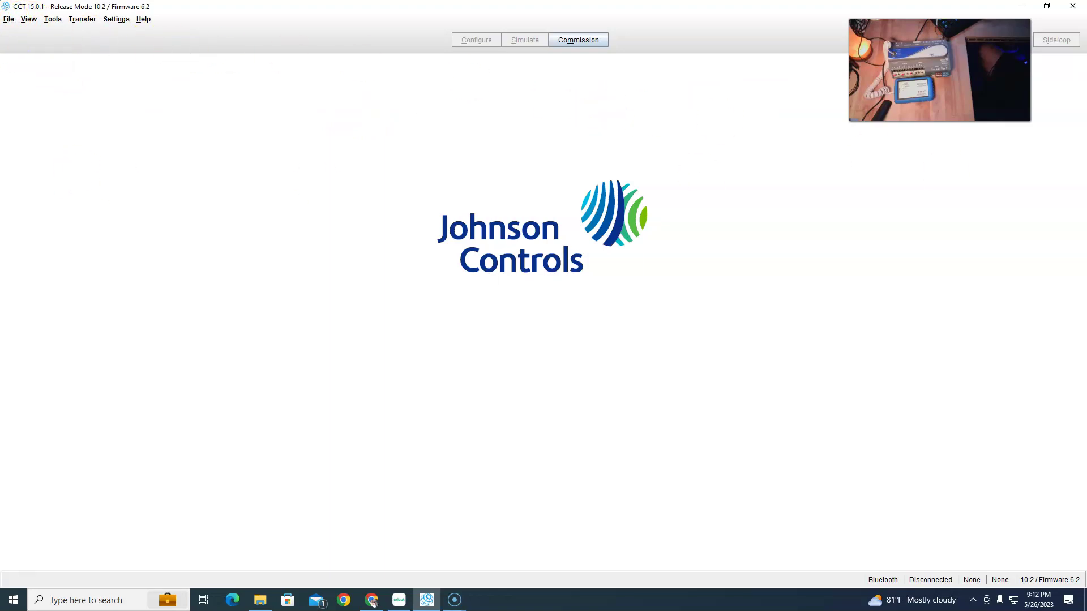
Step: Open upload.caf from the USB321FD (E:) drive and continue with Upgrade to 10.2 / Firmware 6.2
left_click(8, 19)
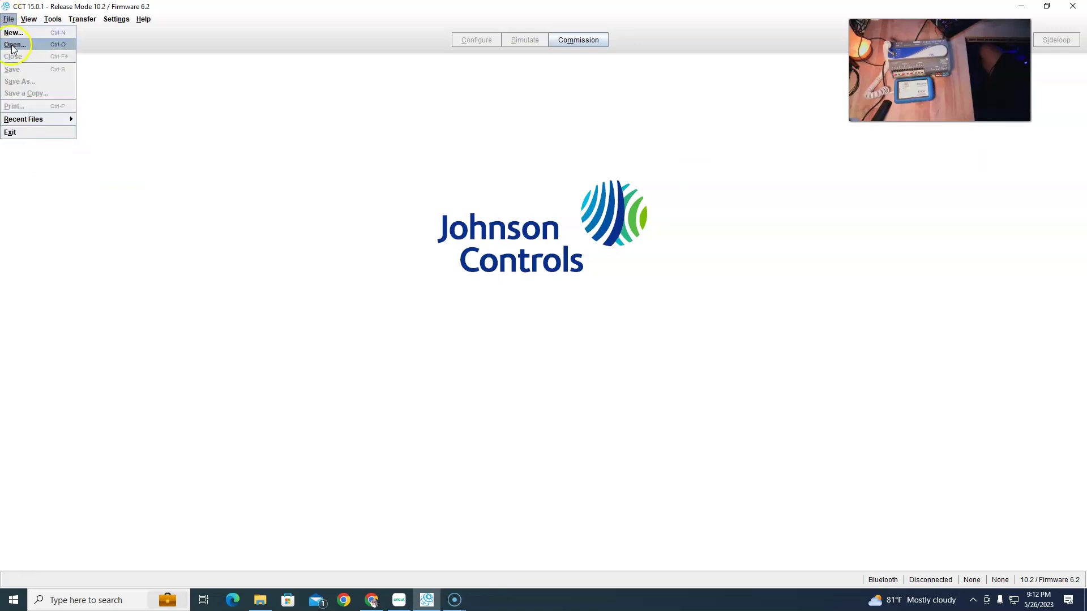
left_click(14, 44)
left_click(379, 292)
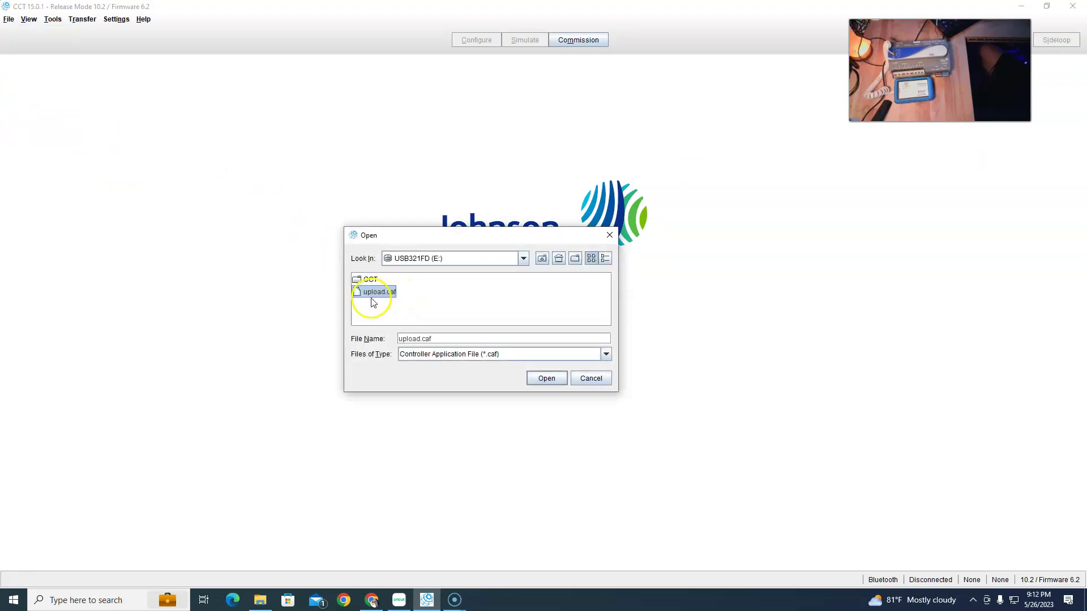
left_click(548, 380)
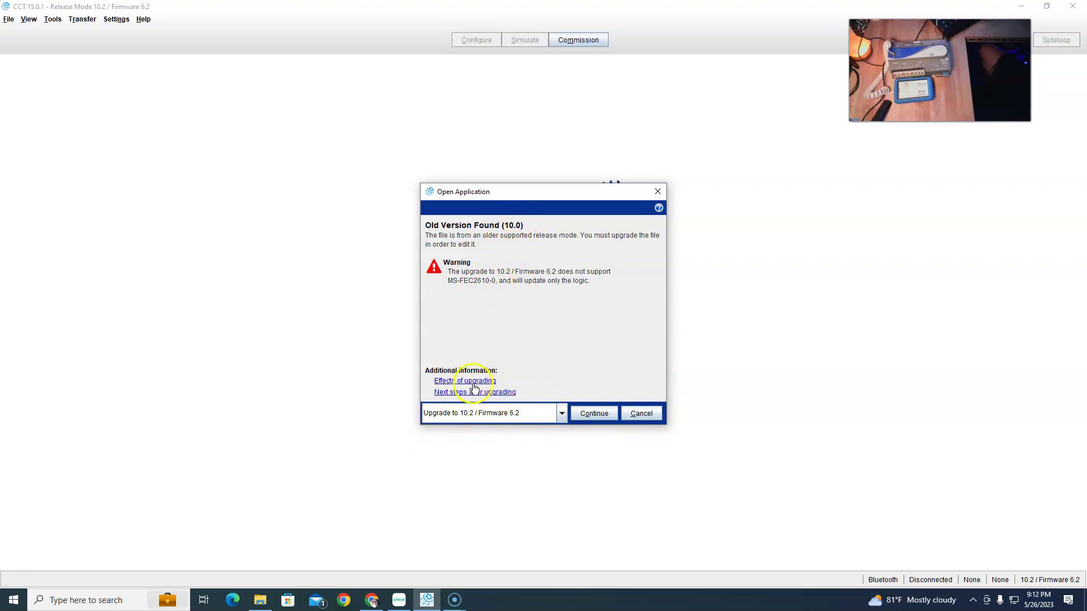
left_click(593, 414)
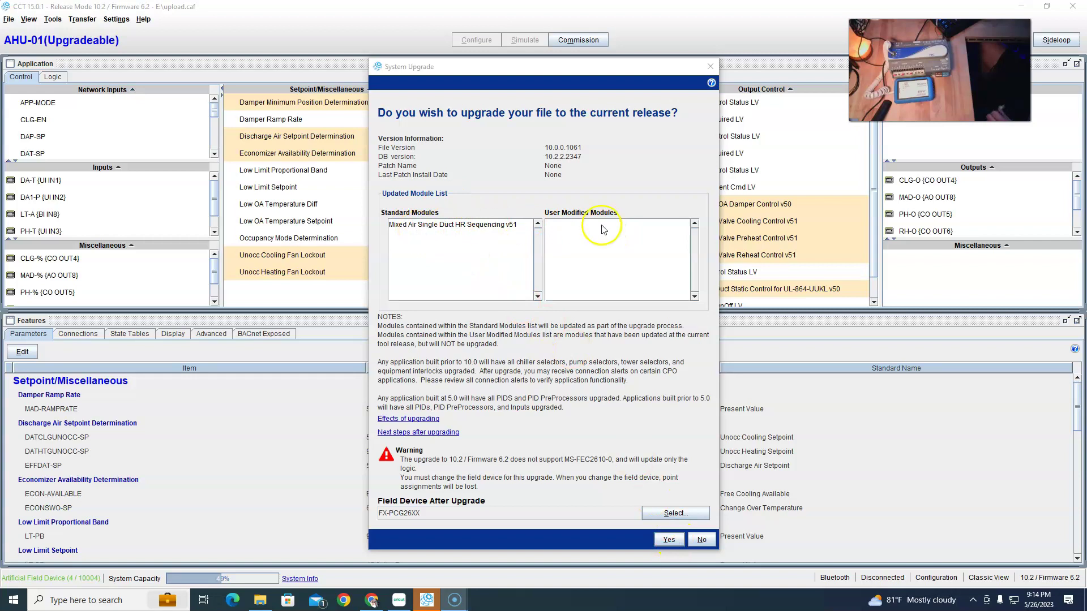
Step: Upgrade the application file to the current release with FX-PCG26XX as the field device, and check the input point assignments
left_click(452, 226)
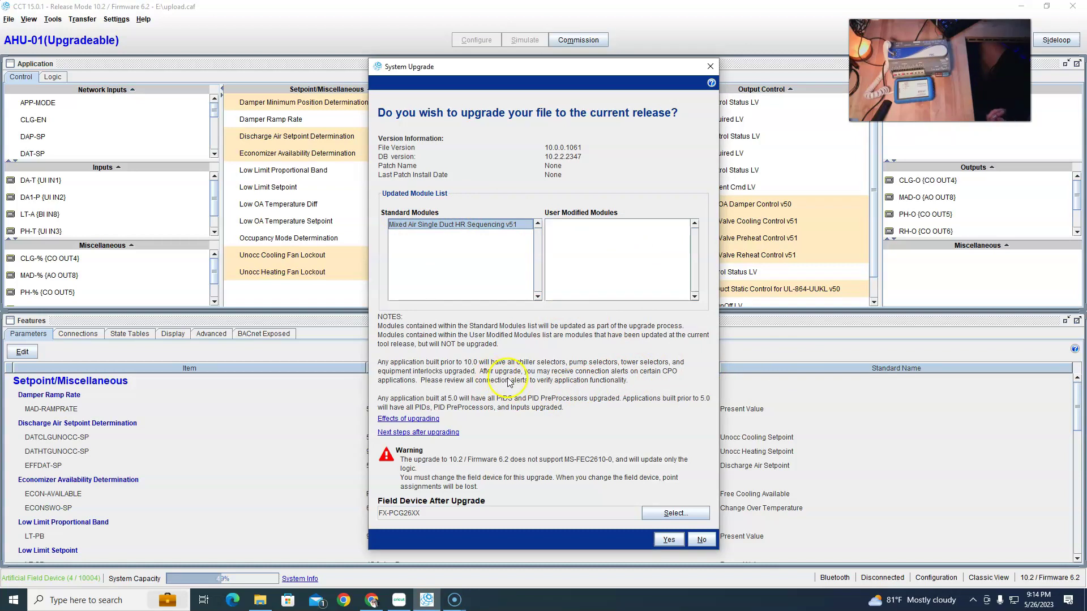
left_click(668, 543)
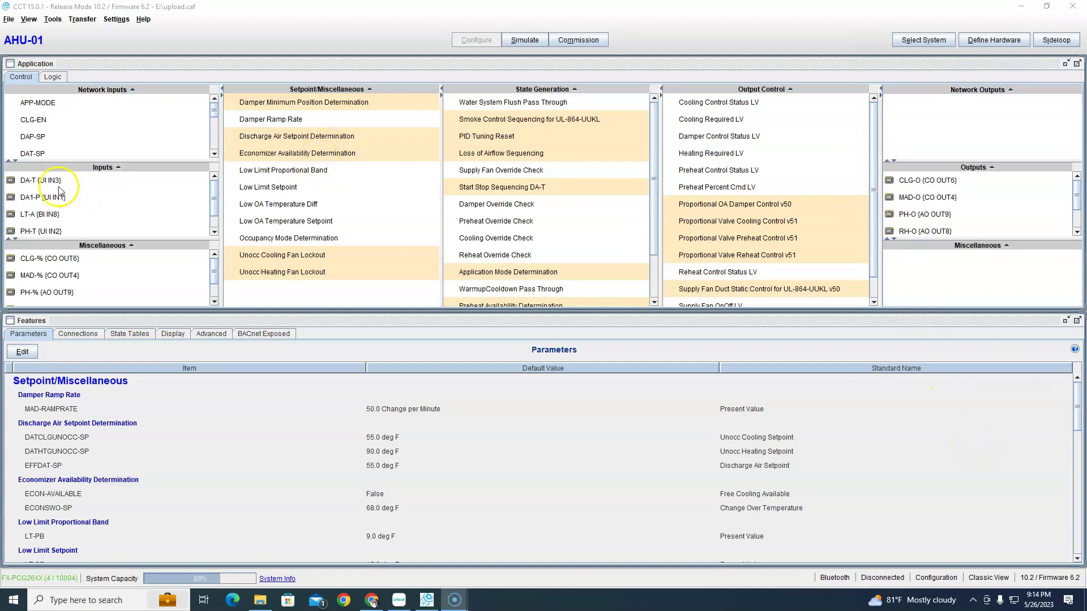
left_click(57, 227)
left_click(57, 194)
left_click(65, 180)
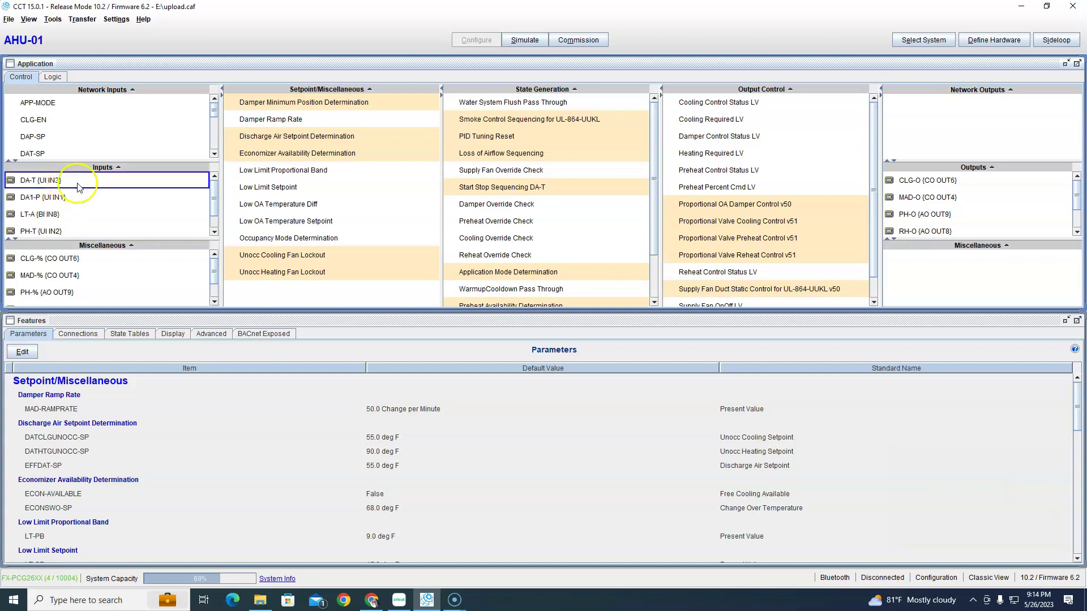
Step: Examine AHU-01's hardware definition: controller selection, point assignment, network settings, packages, default controllers and N2 mapping
left_click(994, 40)
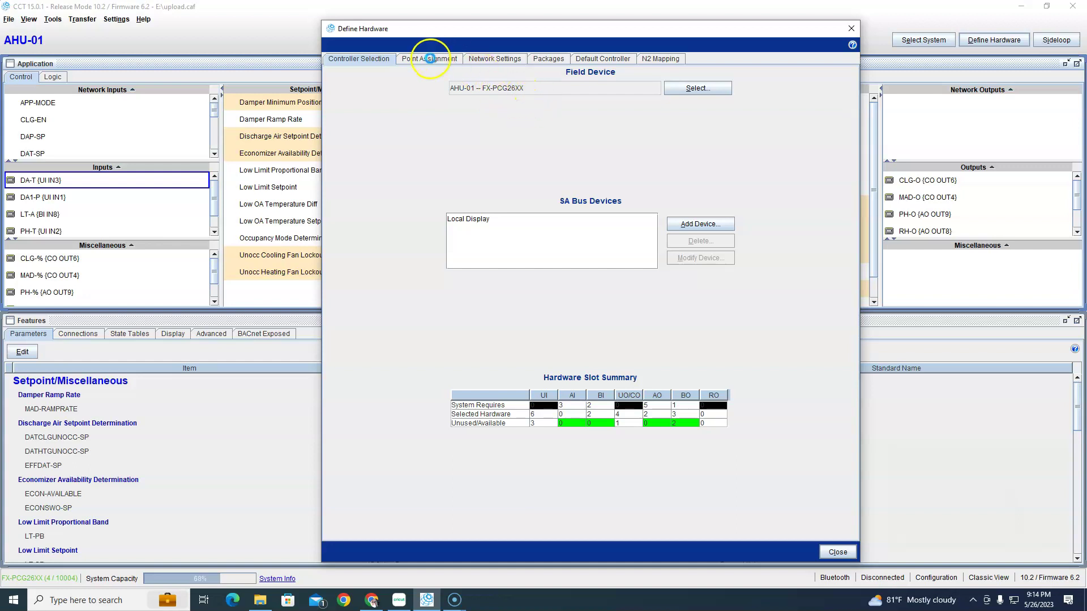
left_click(431, 59)
left_click(473, 60)
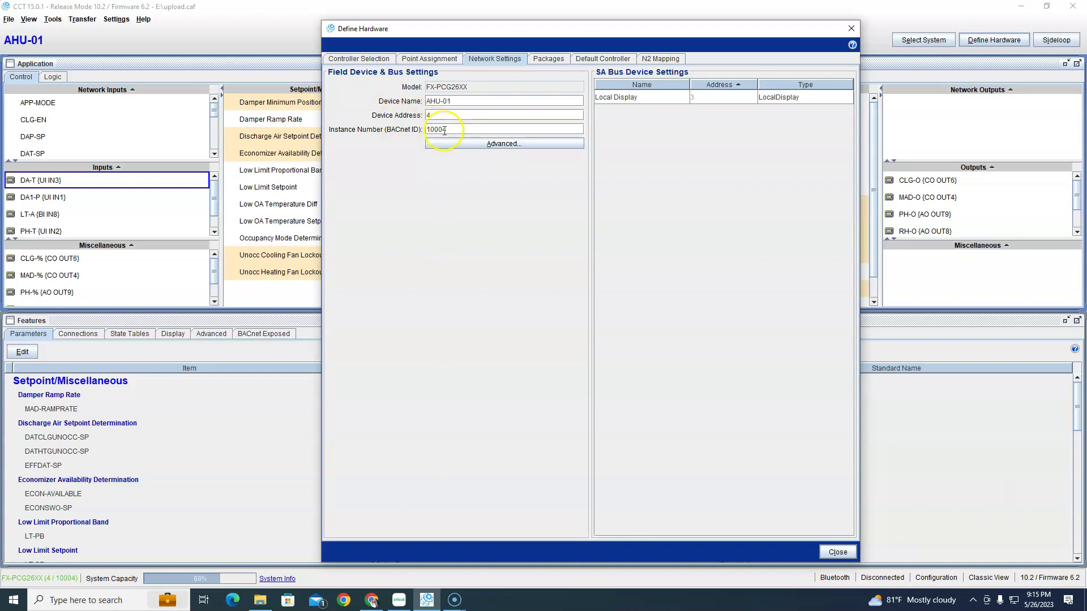
left_click(548, 59)
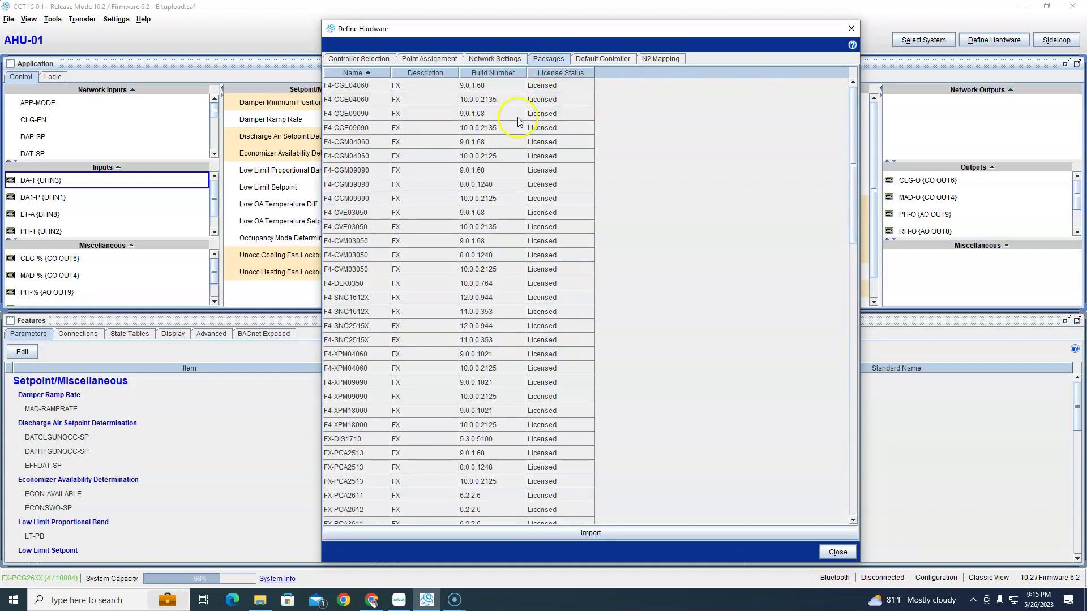
left_click(602, 59)
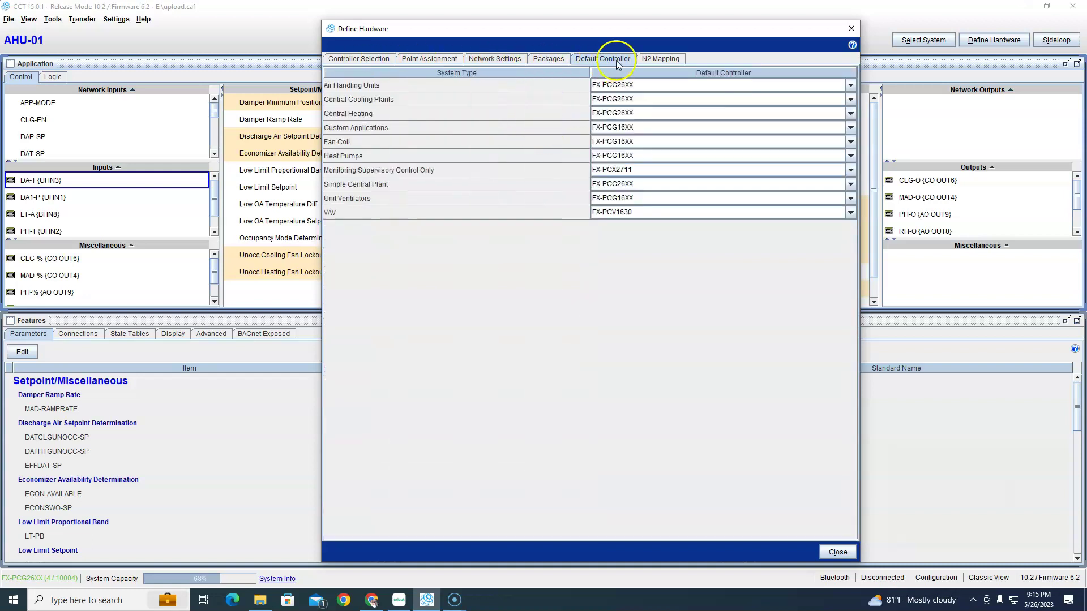
left_click(660, 59)
left_click(358, 58)
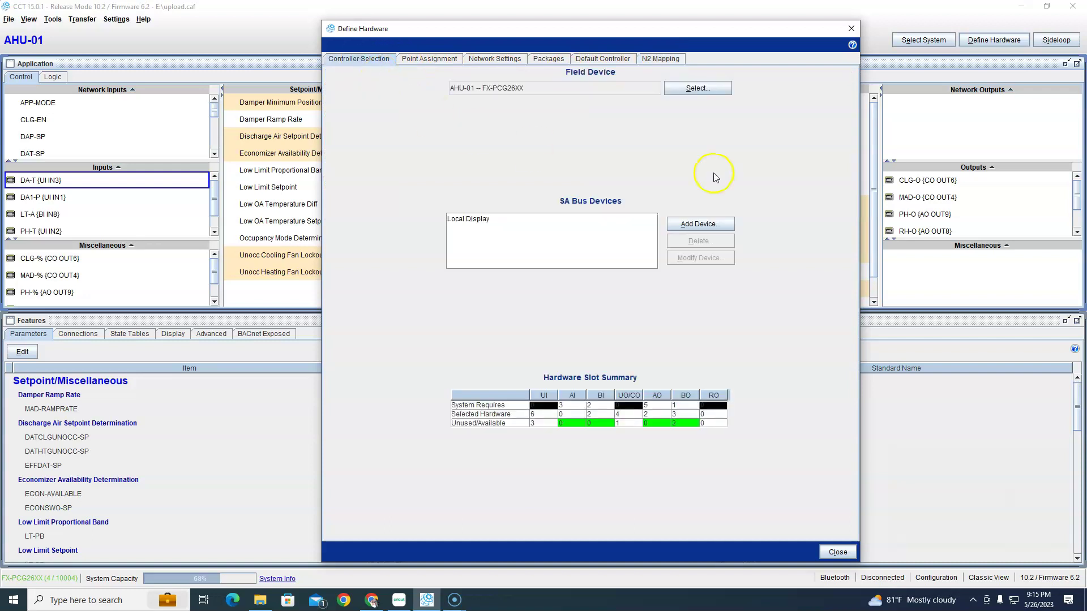
left_click(851, 29)
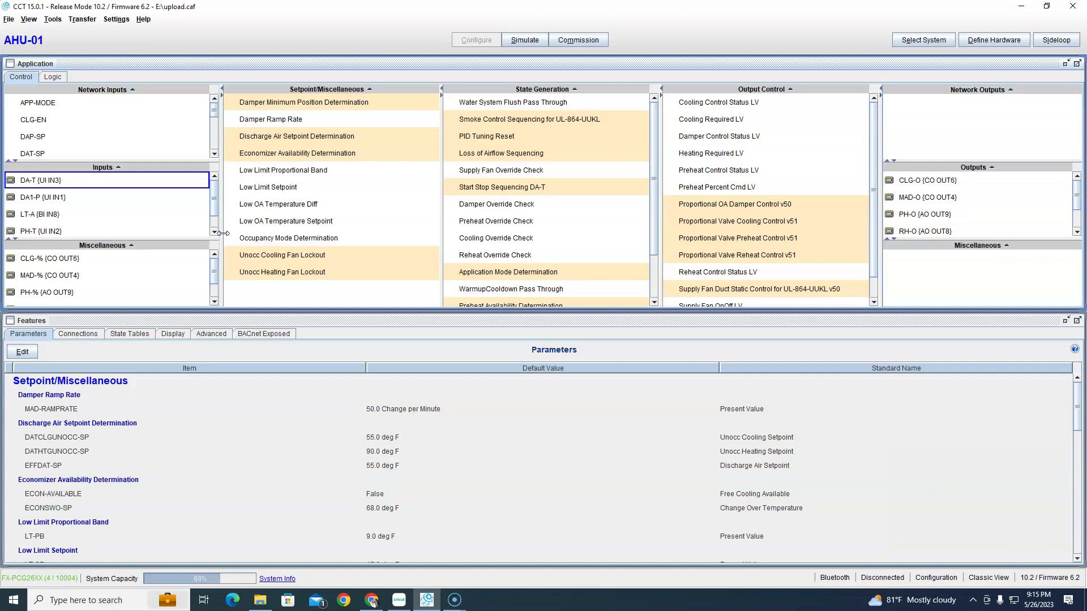
left_click(994, 40)
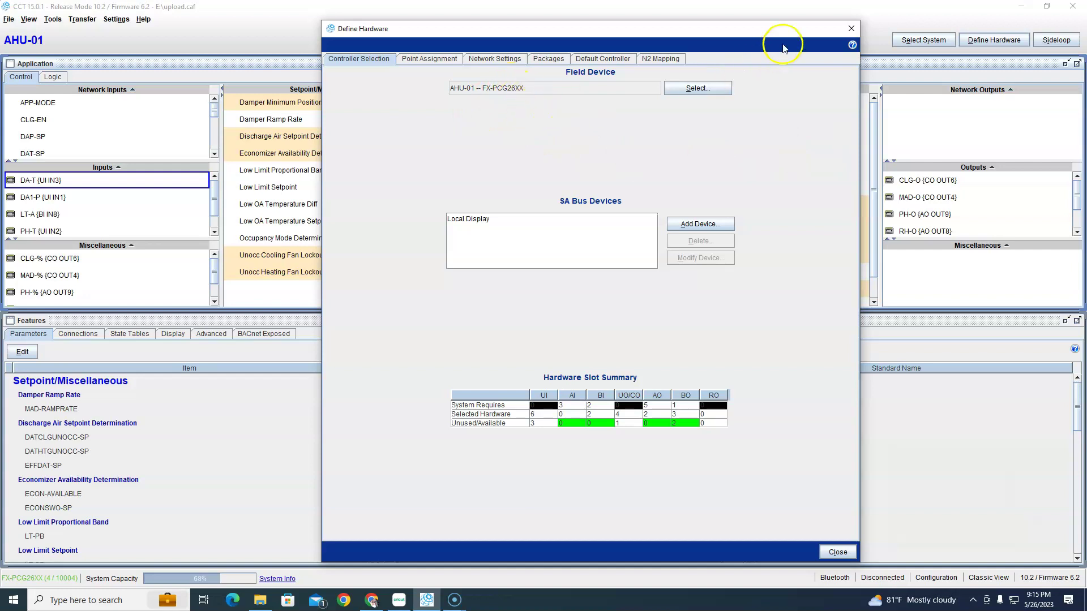
left_click(851, 29)
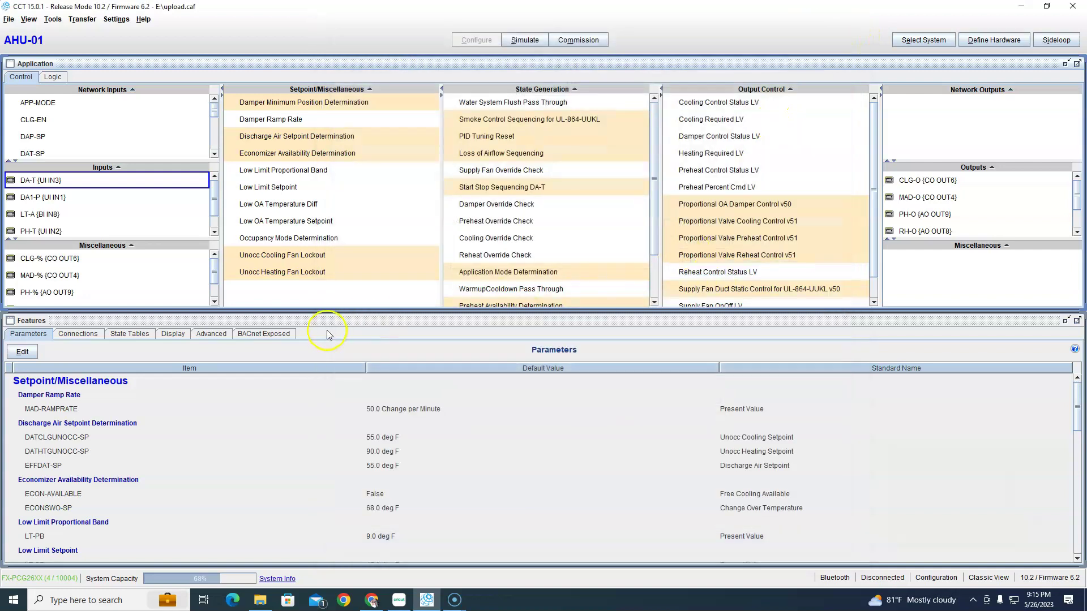